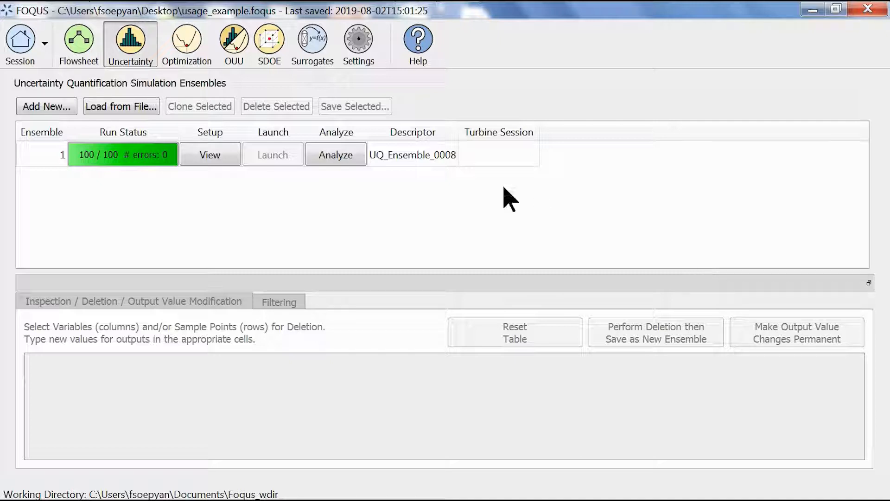
Open the ALAMO surrogate's flowsheet results data, go to the last rows and widen the set column to show full names
{"action": "left_click", "coordinate": [322, 58]}
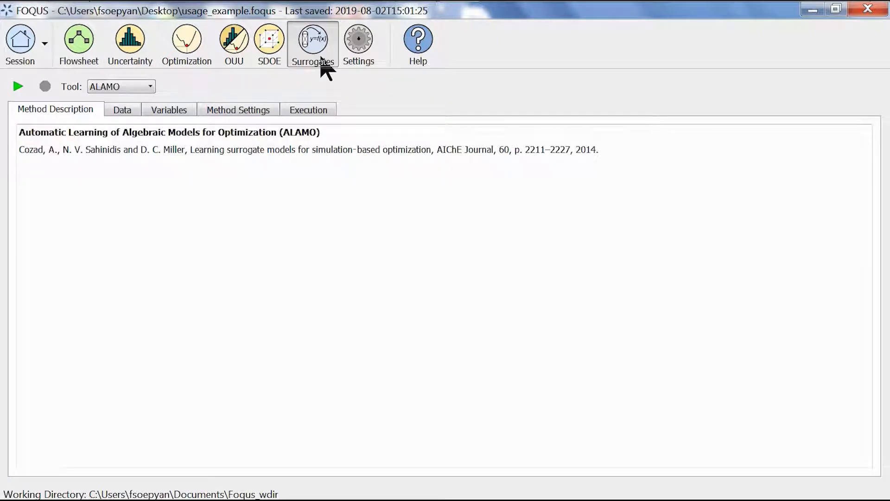
{"action": "left_click", "coordinate": [136, 89]}
{"action": "left_click", "coordinate": [136, 89]}
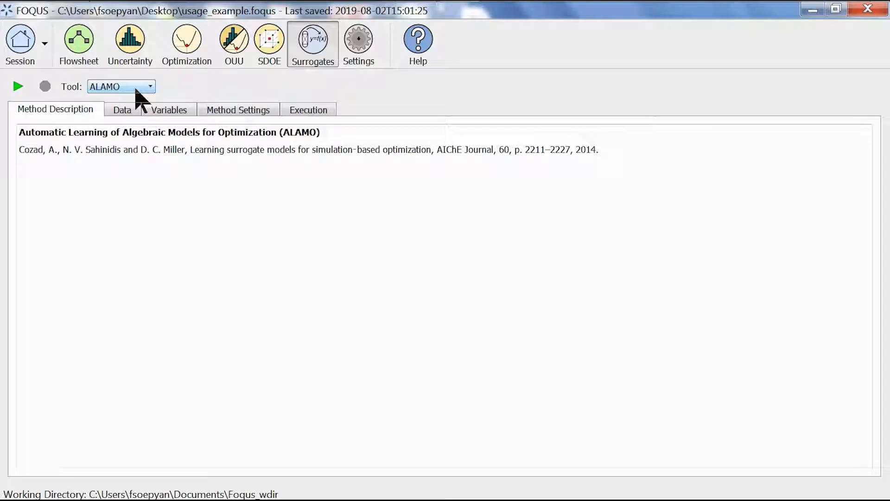
{"action": "left_click", "coordinate": [128, 111]}
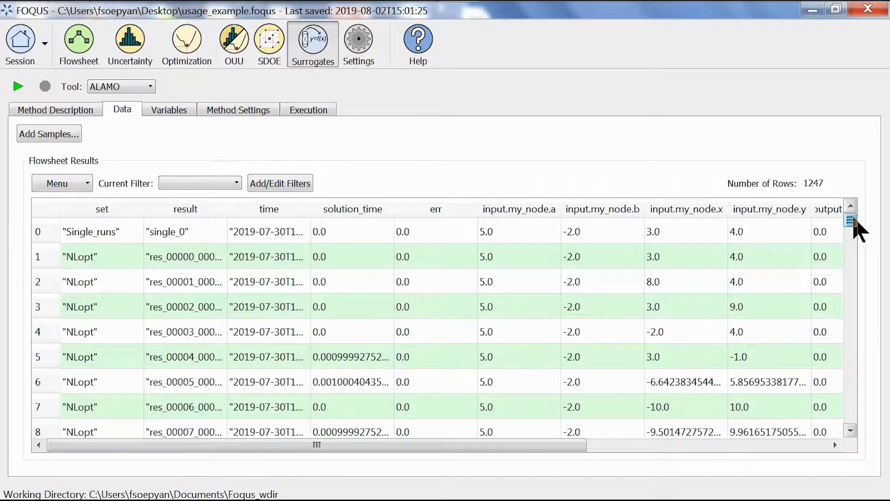
{"action": "left_click_drag", "start_coordinate": [855, 222], "coordinate": [875, 452]}
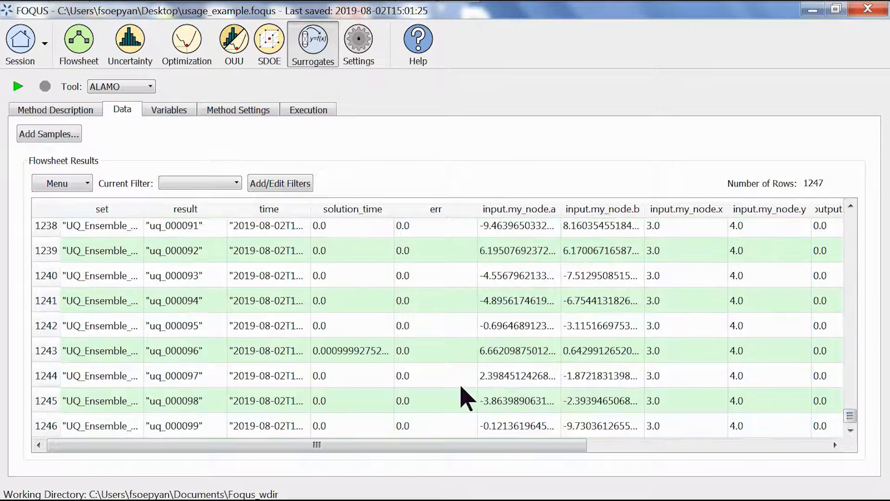
{"action": "left_click_drag", "start_coordinate": [144, 209], "coordinate": [207, 211]}
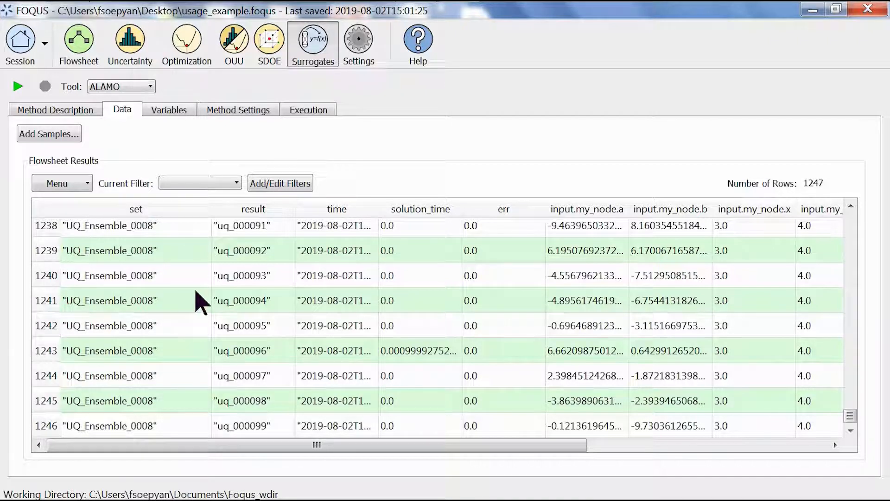
Create a new data filter named UQ_ensemble for the flowsheet results
{"action": "left_click", "coordinate": [280, 188]}
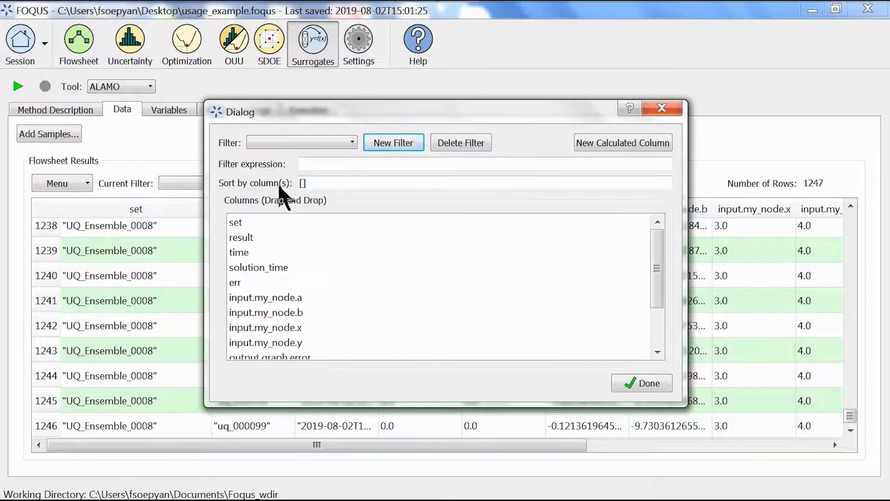
{"action": "left_click", "coordinate": [394, 153]}
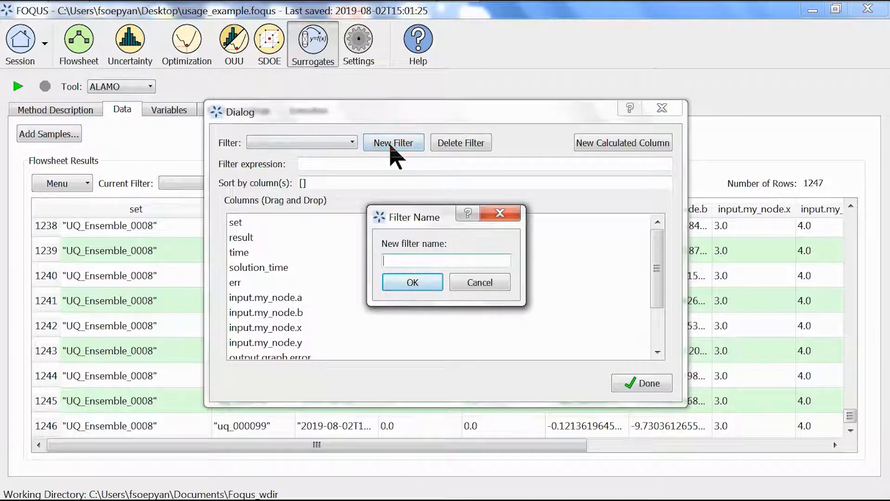
{"action": "type", "text": "UQ_"}
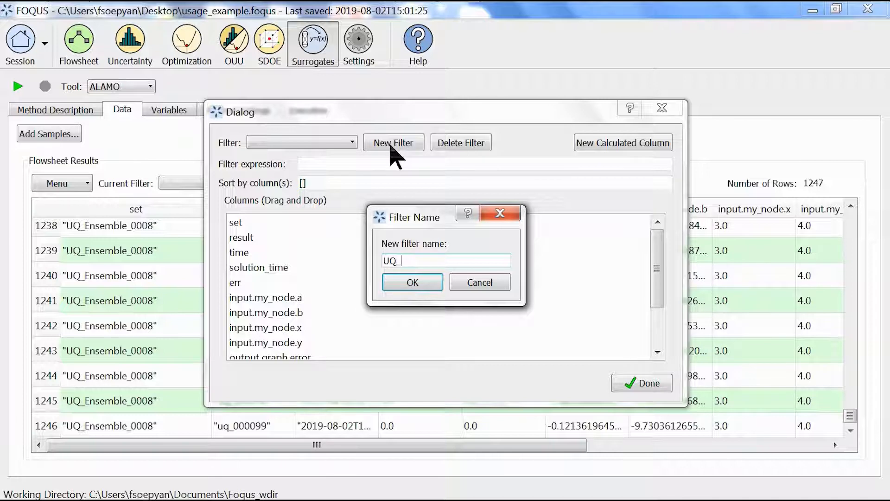
{"action": "type", "text": "ensemble"}
{"action": "key", "text": "Return"}
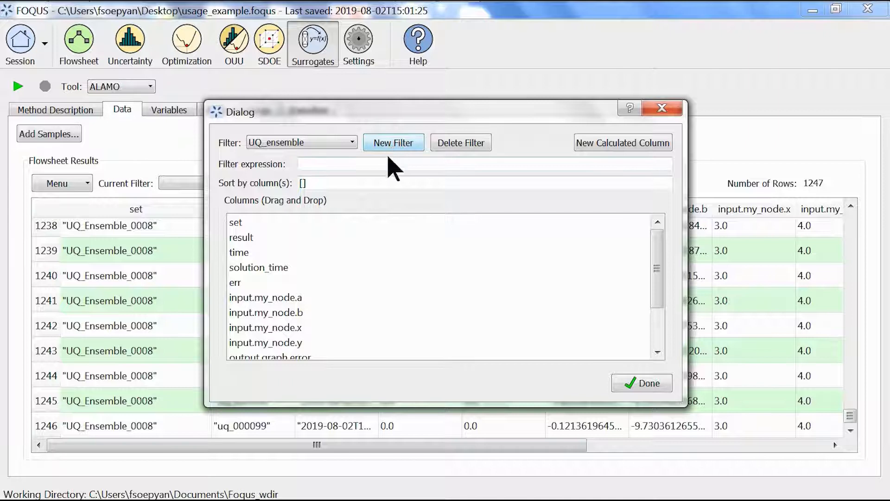
Define the UQ_ensemble filter expression as c("set") == "UQ_Ensemble_0008" and finish editing the filters
{"action": "left_click", "coordinate": [277, 223]}
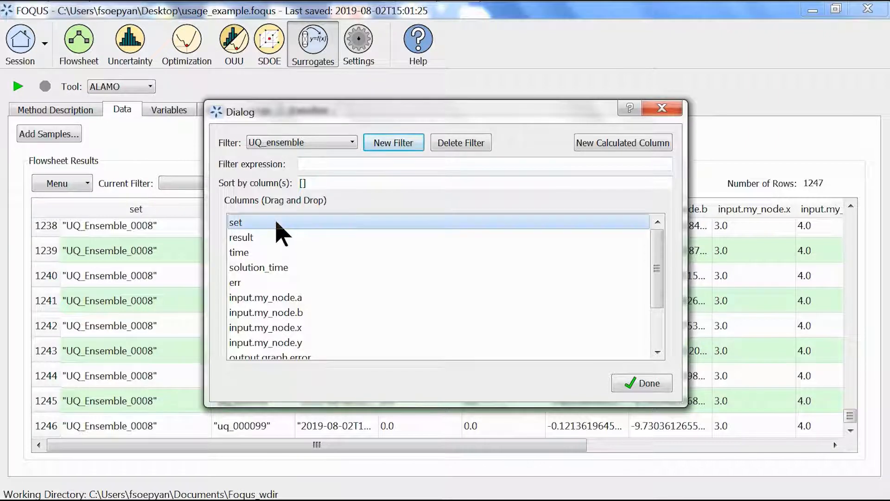
{"action": "left_click_drag", "start_coordinate": [277, 223], "coordinate": [327, 164]}
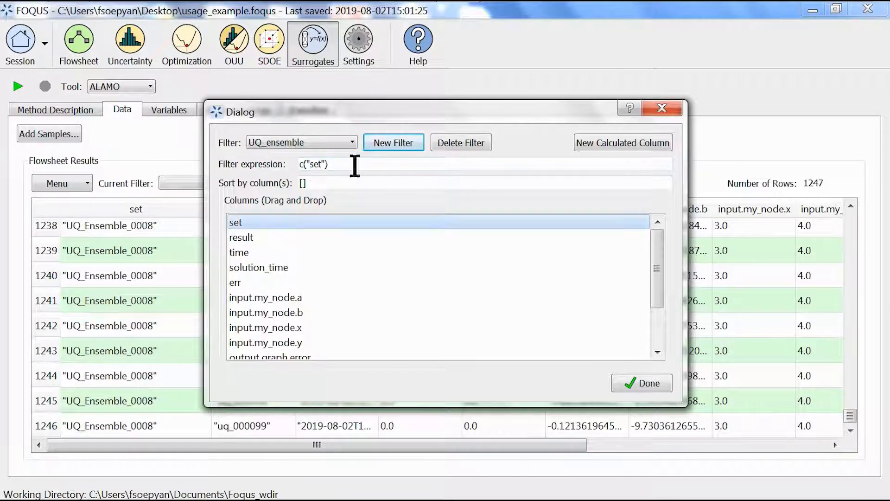
{"action": "type", "text": "=="}
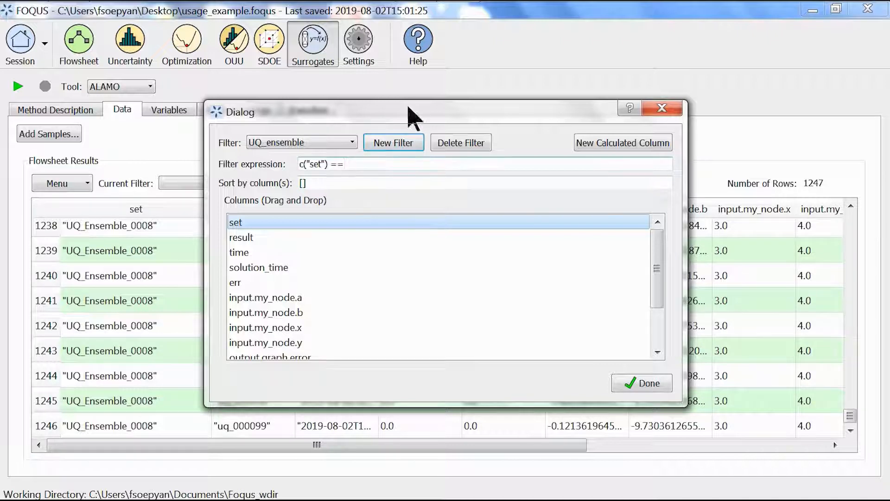
{"action": "type", "text": " \"UQ_Ensemble_0008"}
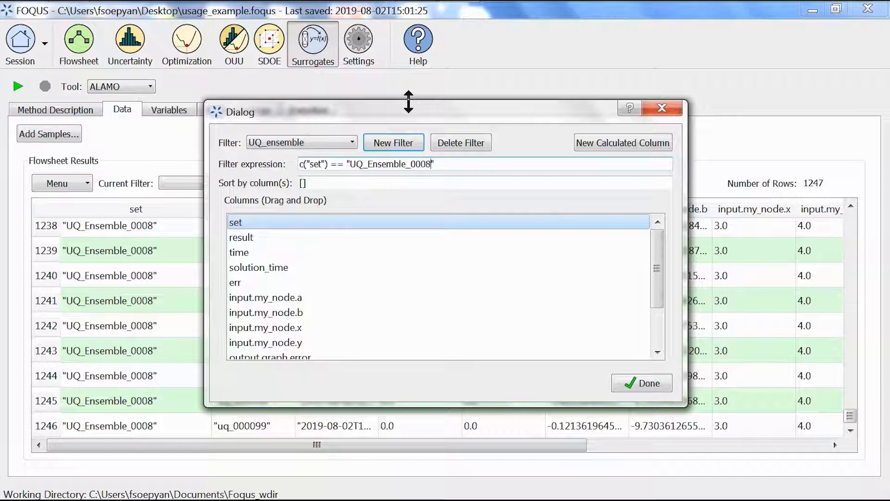
{"action": "left_click", "coordinate": [649, 383]}
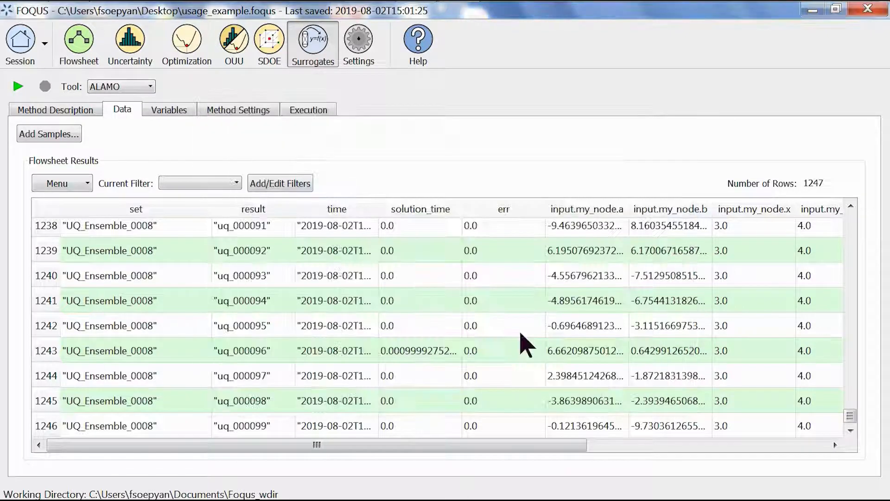
Apply the UQ_ensemble filter to the flowsheet results and open the surrogate's input and output variables
{"action": "left_click", "coordinate": [226, 184]}
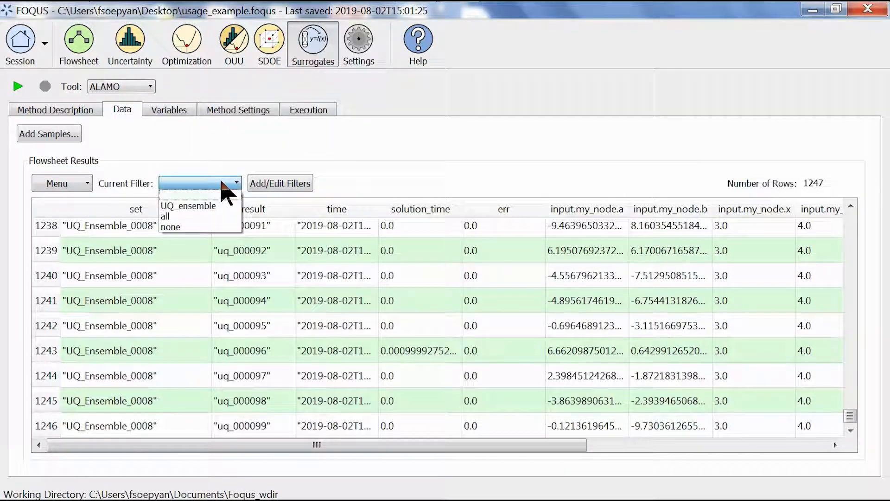
{"action": "left_click", "coordinate": [226, 206]}
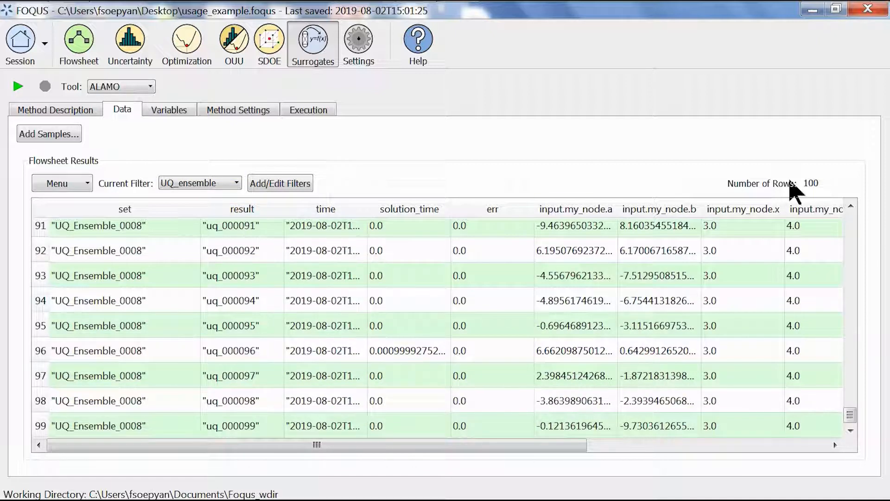
{"action": "left_click_drag", "start_coordinate": [851, 415], "coordinate": [866, 199]}
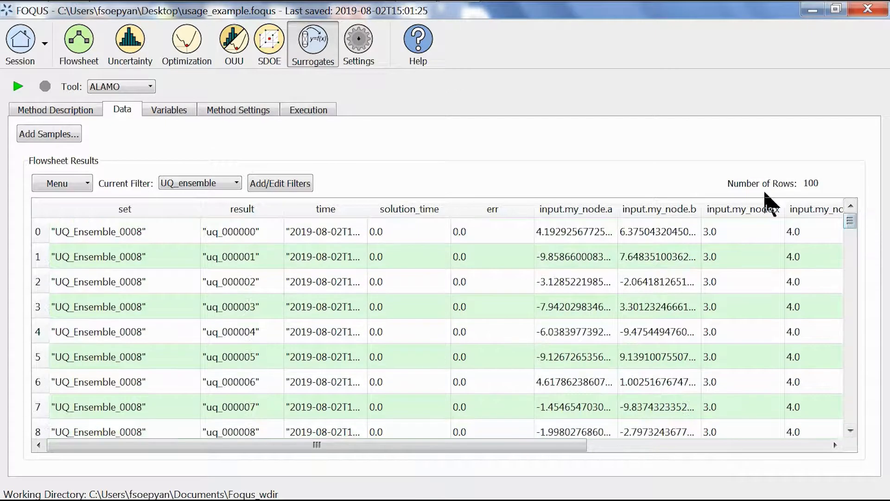
{"action": "left_click", "coordinate": [176, 111]}
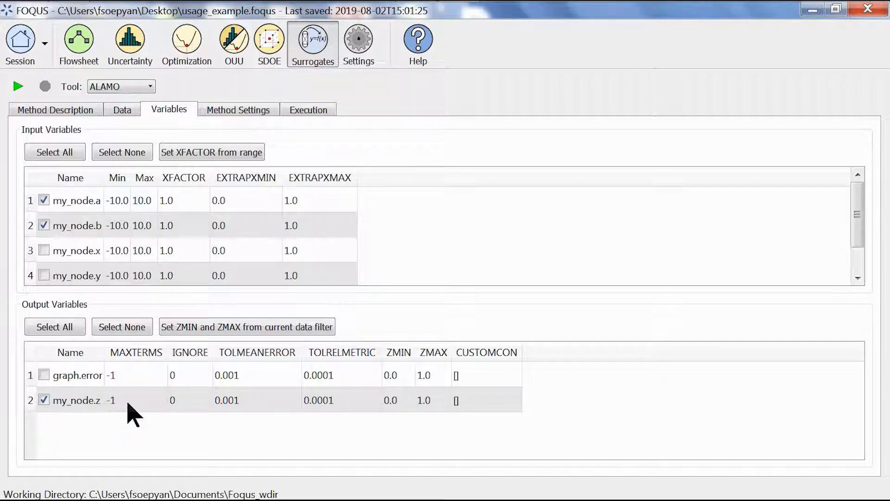
Set both the Initial Data Filter and the Validation Data Filter to "UQ_ensemble" in the ALAMO method settings
{"action": "left_click", "coordinate": [246, 111]}
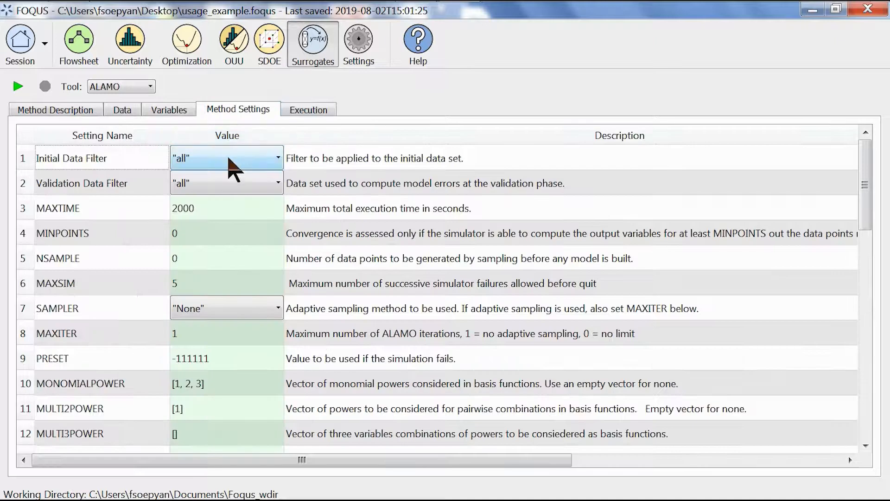
{"action": "left_click", "coordinate": [229, 158]}
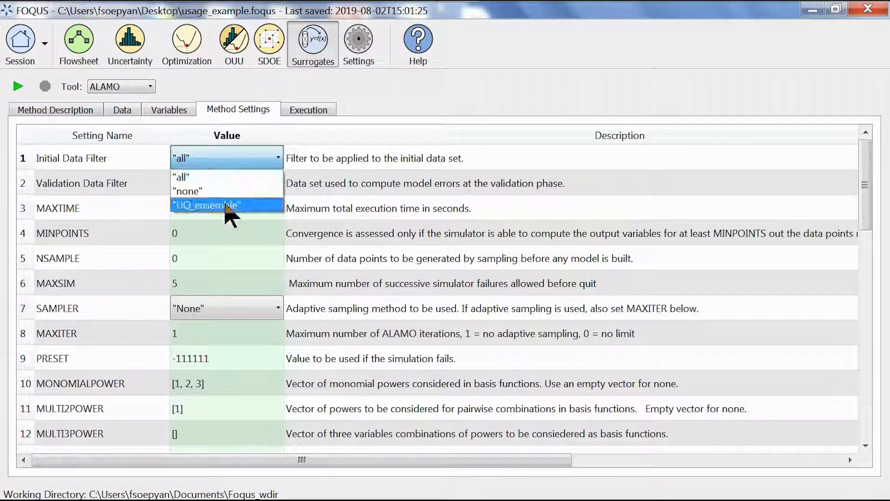
{"action": "left_click", "coordinate": [229, 205]}
{"action": "left_click", "coordinate": [221, 185]}
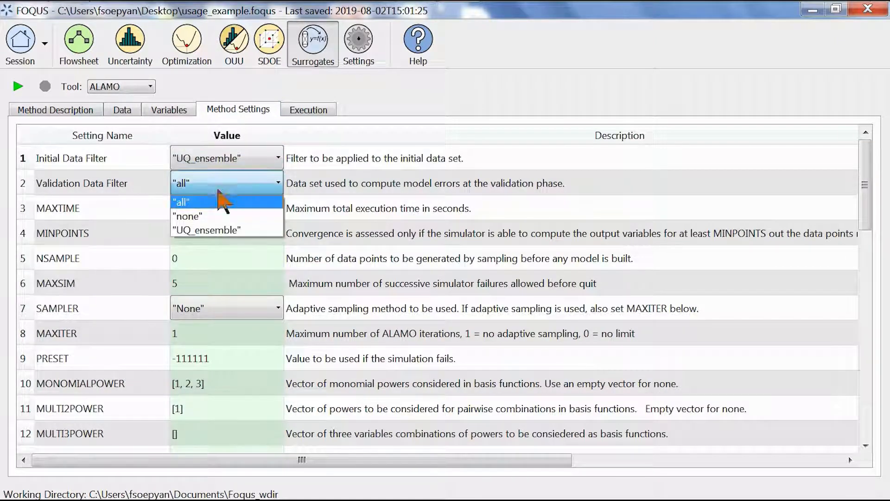
{"action": "left_click", "coordinate": [210, 230]}
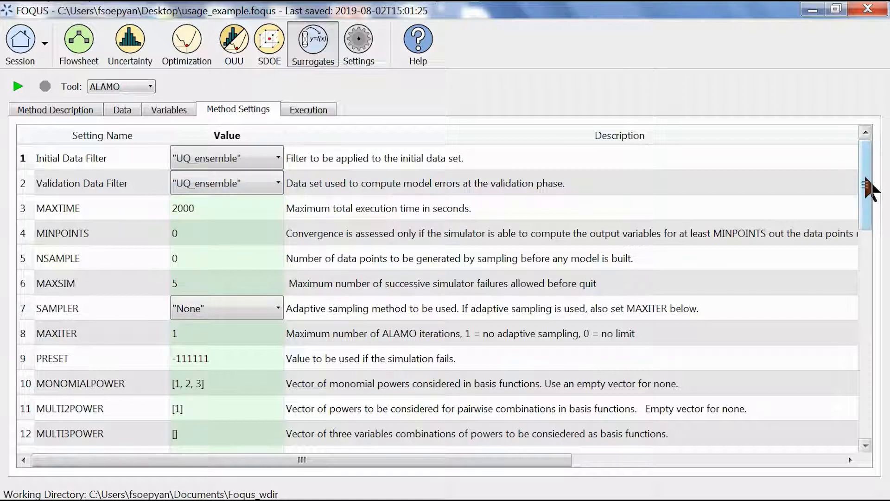
Examine the file names set for the FOQUS Model (for UQ) and FOQUS Model (for Flowsheet) at the end of the method settings
{"action": "left_click_drag", "start_coordinate": [869, 186], "coordinate": [866, 443]}
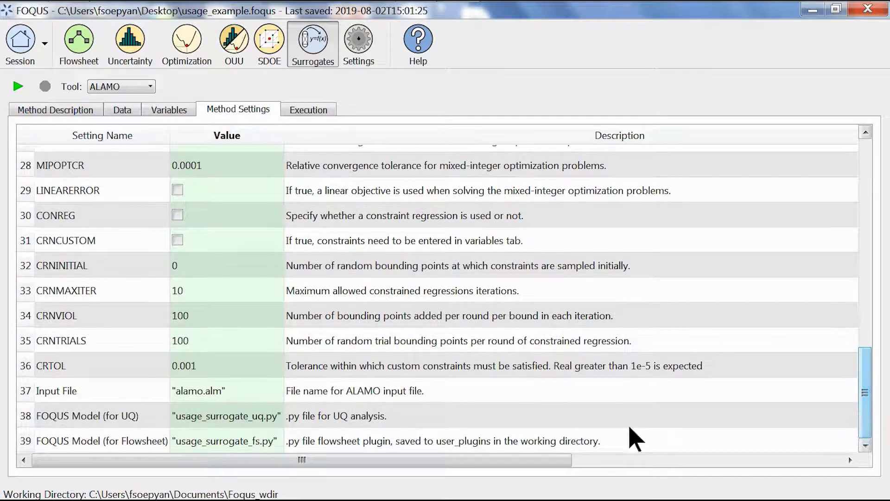
{"action": "left_click", "coordinate": [216, 417]}
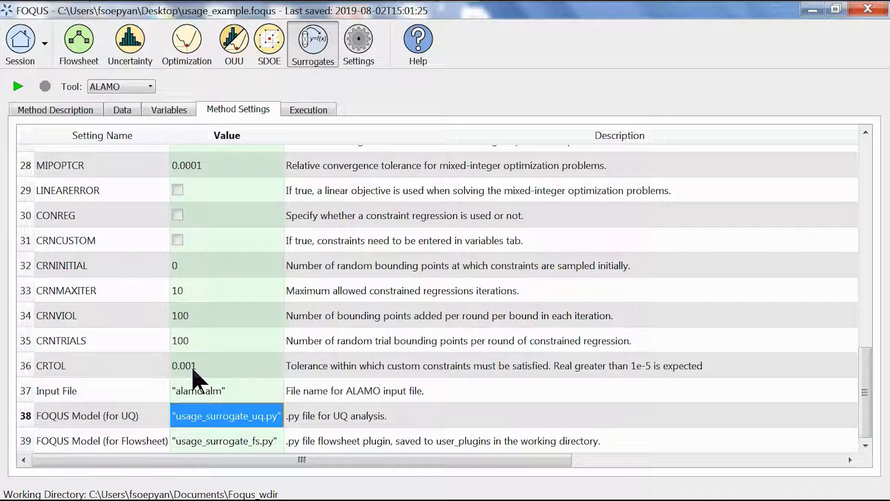
{"action": "left_click", "coordinate": [185, 443]}
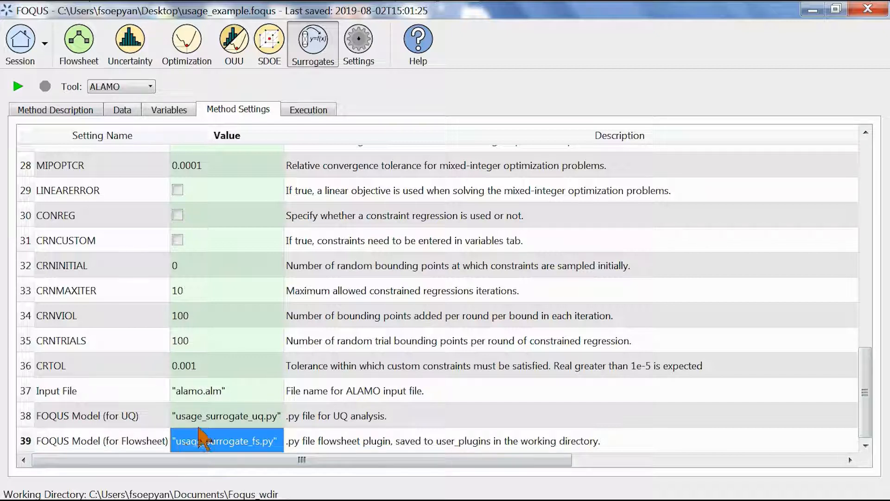
{"action": "left_click", "coordinate": [203, 416]}
{"action": "key", "text": "Down"}
{"action": "key", "text": "Up"}
{"action": "key", "text": "Down"}
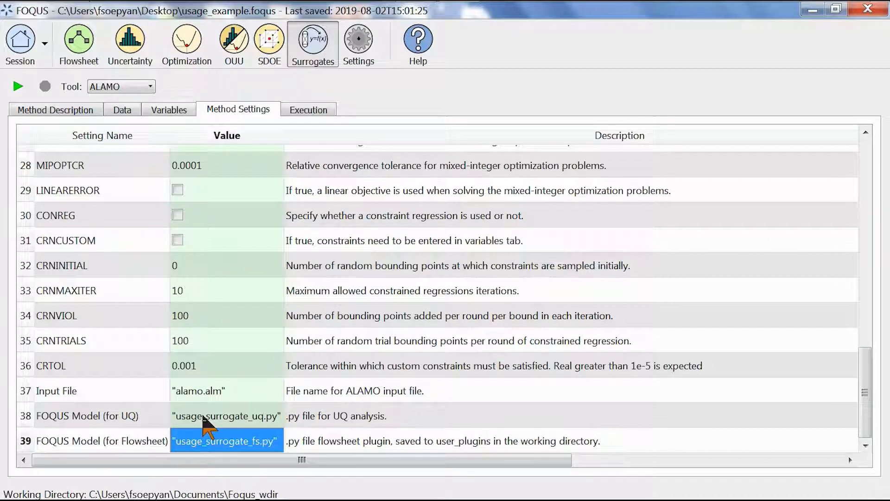
{"action": "key", "text": "Up"}
{"action": "key", "text": "Down"}
{"action": "key", "text": "Up"}
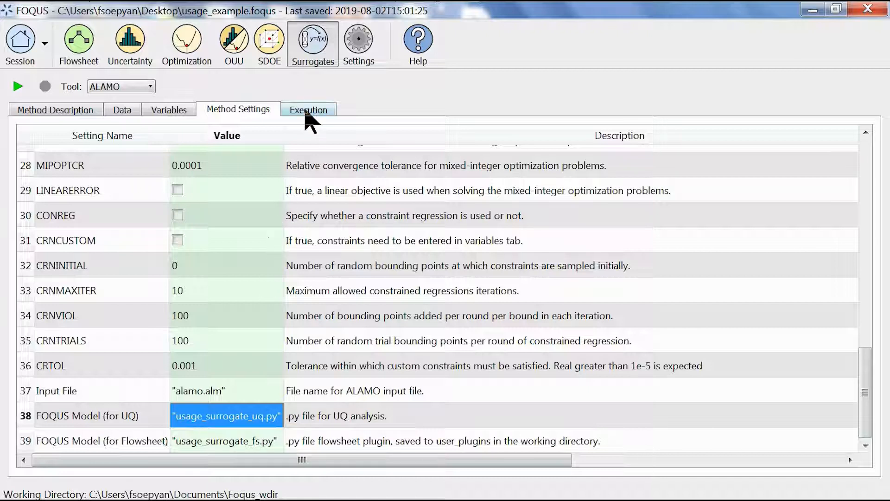
Run the ALAMO surrogate generation from the execution view and dismiss the driver file location message
{"action": "left_click", "coordinate": [306, 113]}
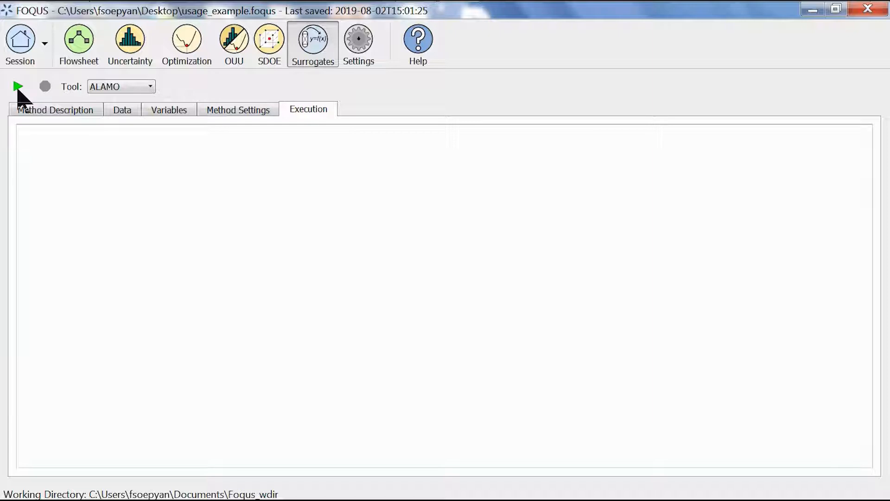
{"action": "left_click", "coordinate": [18, 87]}
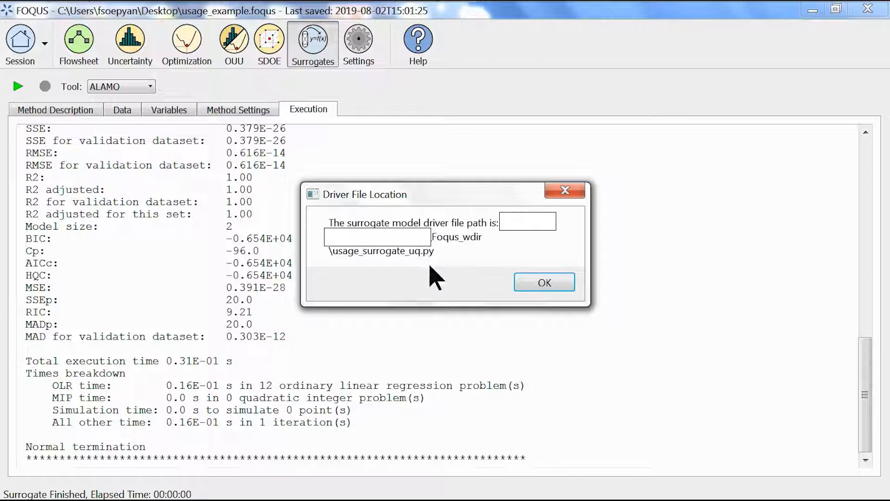
{"action": "left_click", "coordinate": [532, 285]}
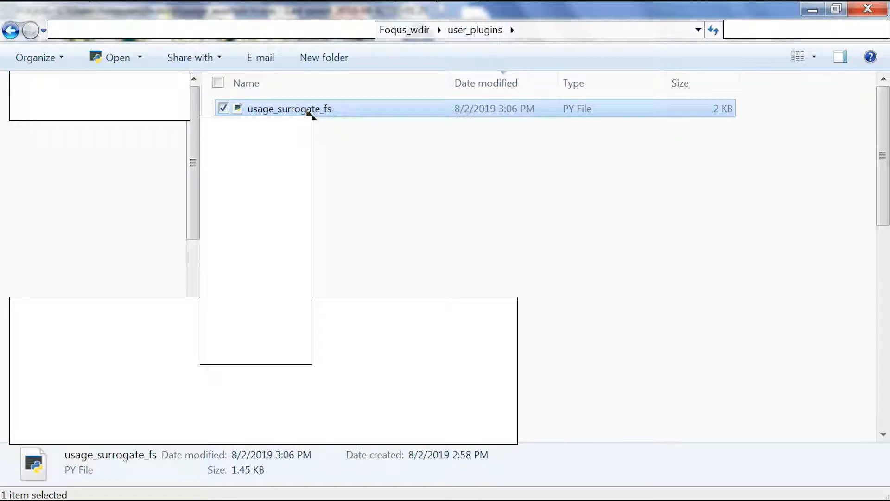
Open usage_surrogate_fs from the user_plugins folder in Notepad++ and examine the generated flowsheet model code from start to end
{"action": "right_click", "coordinate": [310, 112]}
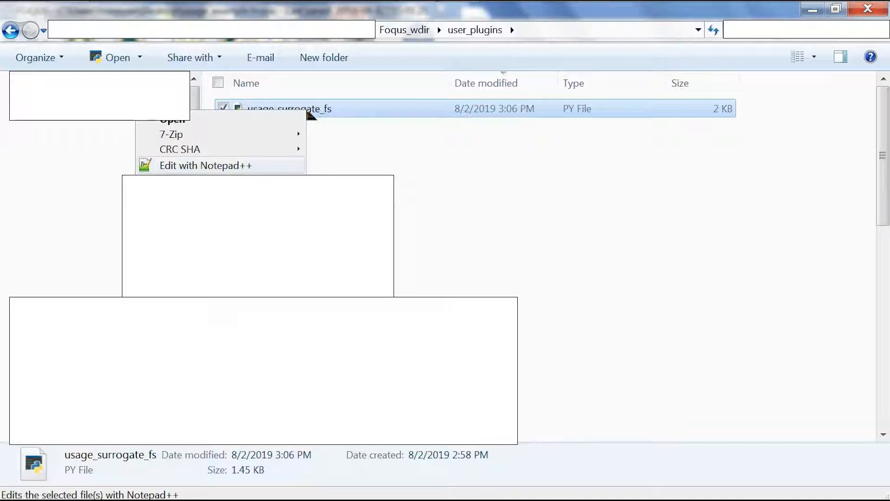
{"action": "key", "text": "Return"}
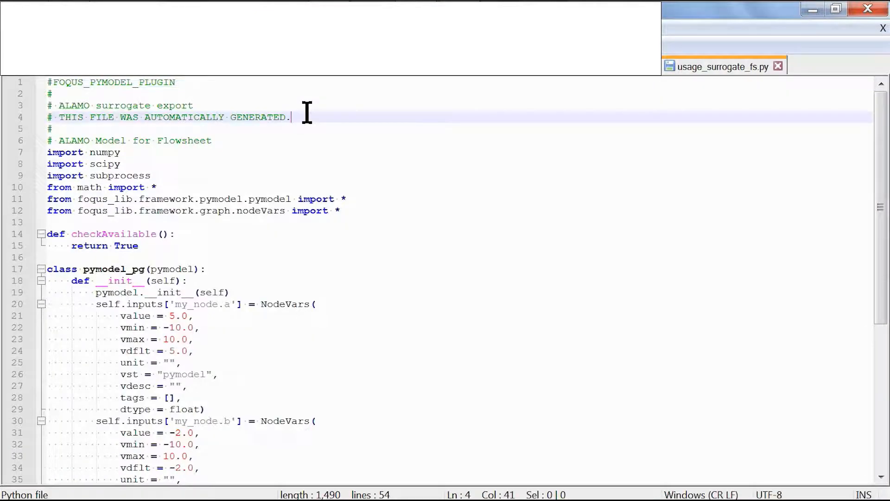
{"action": "key", "text": "ctrl+End"}
{"action": "key", "text": "Page_Up"}
{"action": "key", "text": "Page_Up"}
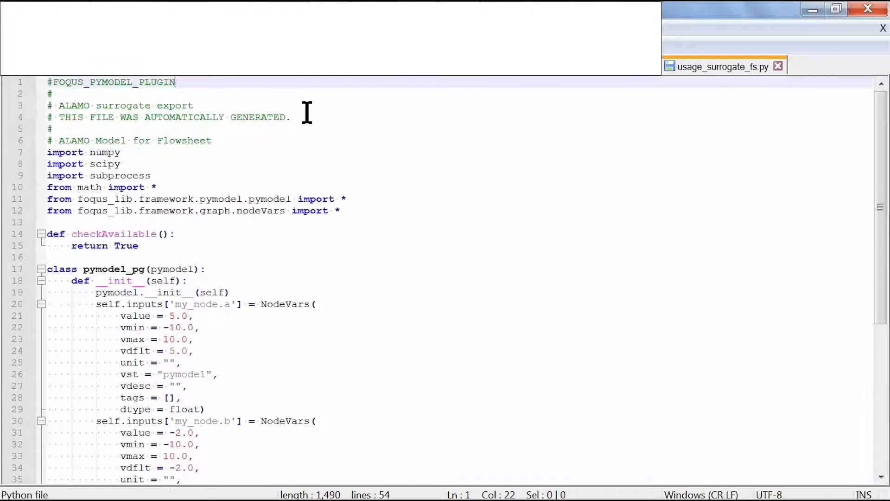
{"action": "key", "text": "Page_Down"}
{"action": "key", "text": "Page_Down"}
{"action": "key", "text": "Page_Up"}
{"action": "key", "text": "Page_Up"}
{"action": "key", "text": "Page_Down"}
{"action": "key", "text": "Page_Down"}
{"action": "key", "text": "Page_Up"}
{"action": "key", "text": "Page_Up"}
Switch back to FOQUS and add a new node named "surrogate" to the flowsheet, beside my_node
{"action": "key", "text": "alt+Tab"}
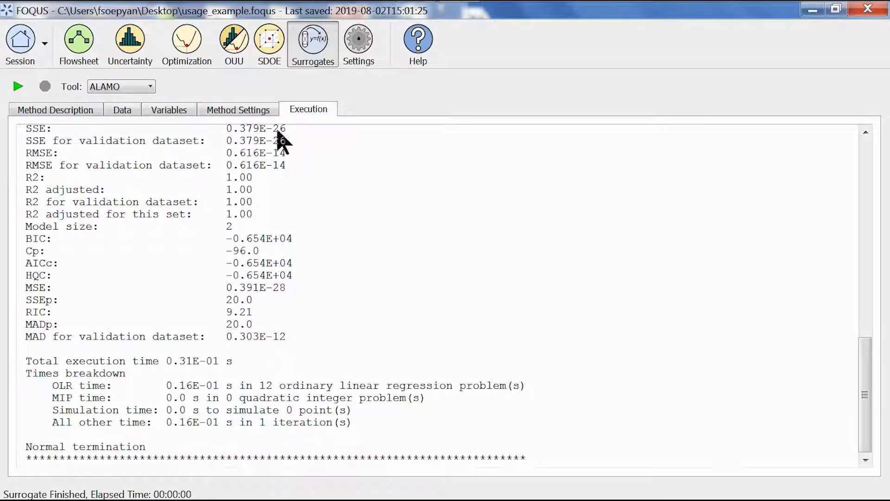
{"action": "left_click", "coordinate": [85, 70]}
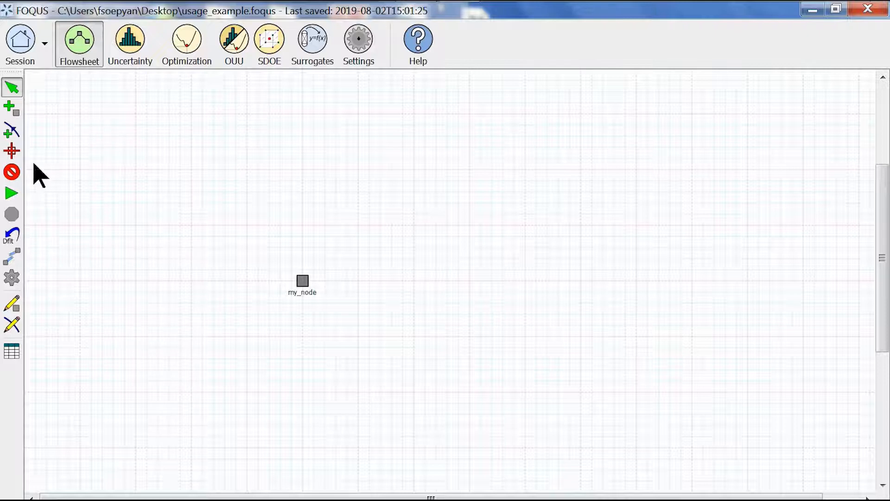
{"action": "left_click", "coordinate": [14, 116]}
{"action": "left_click", "coordinate": [414, 281]}
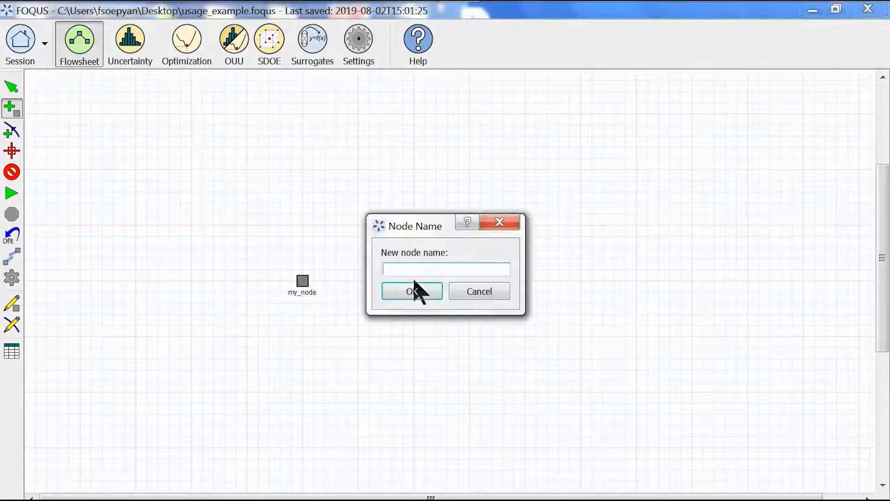
{"action": "type", "text": "surrogat"}
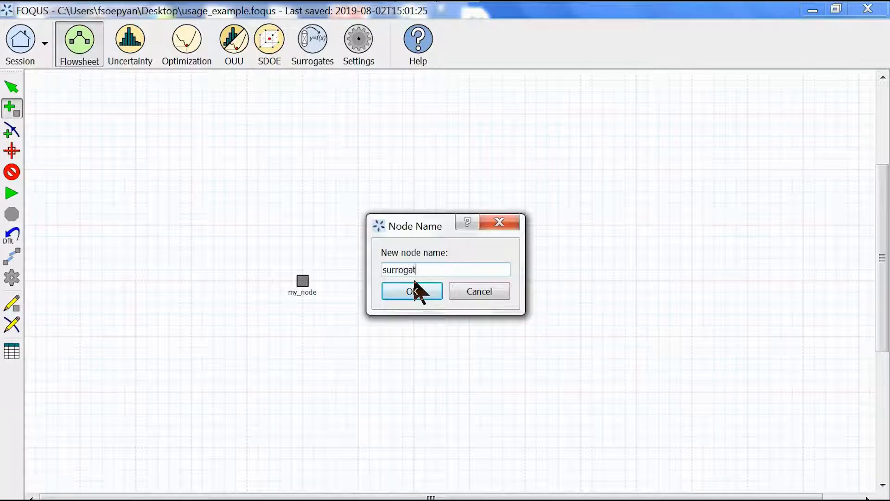
{"action": "type", "text": "e"}
{"action": "key", "text": "Return"}
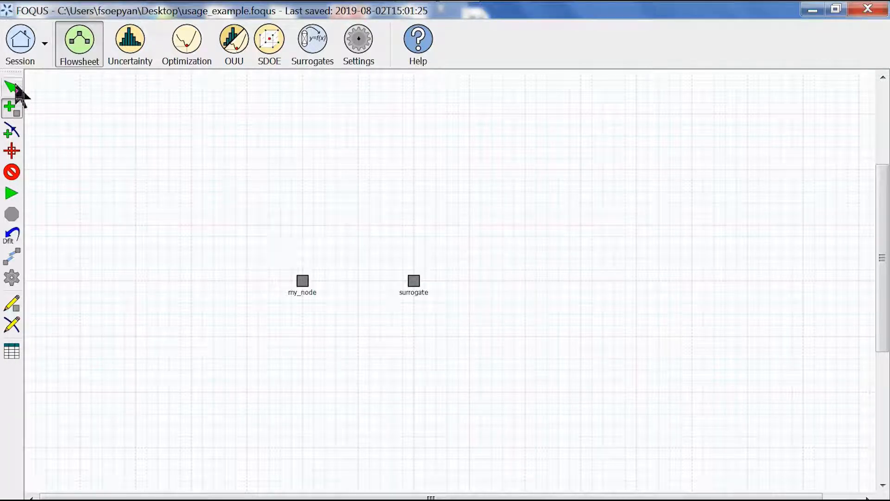
Assign the Plugin model usage_surrogate_fs to the surrogate node in the node editor and show its input variables
{"action": "left_click", "coordinate": [12, 304]}
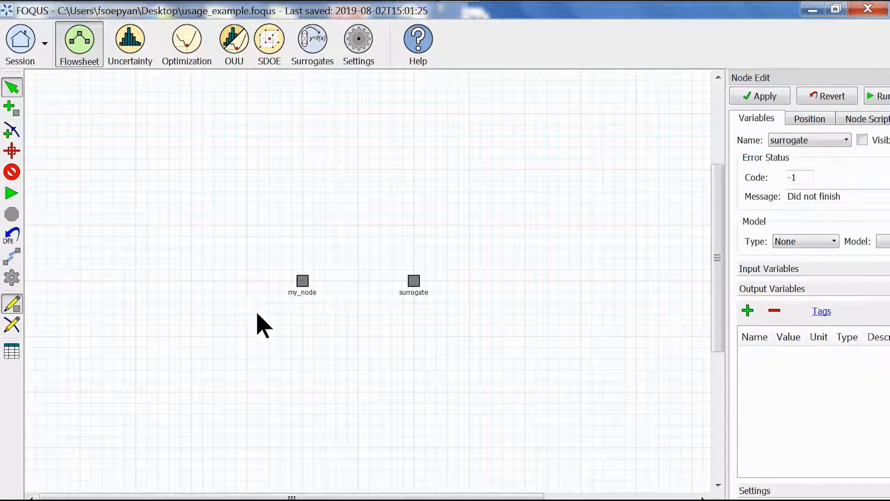
{"action": "left_click", "coordinate": [414, 283]}
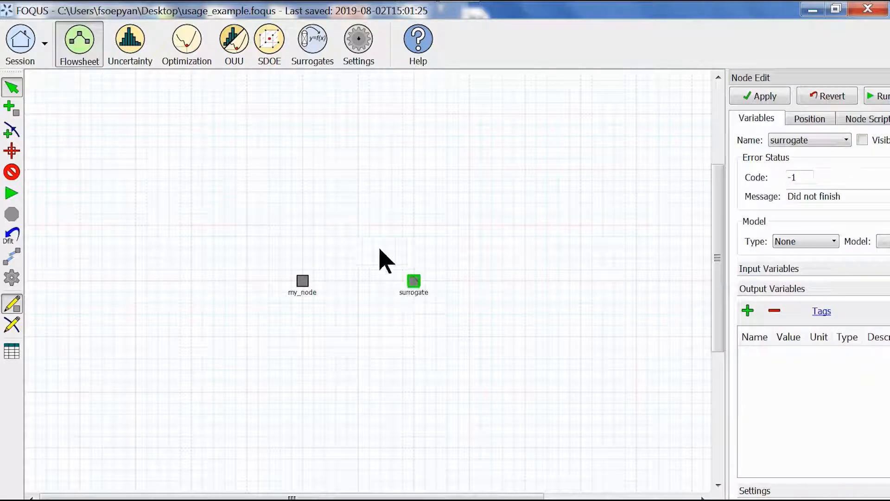
{"action": "left_click", "coordinate": [629, 239]}
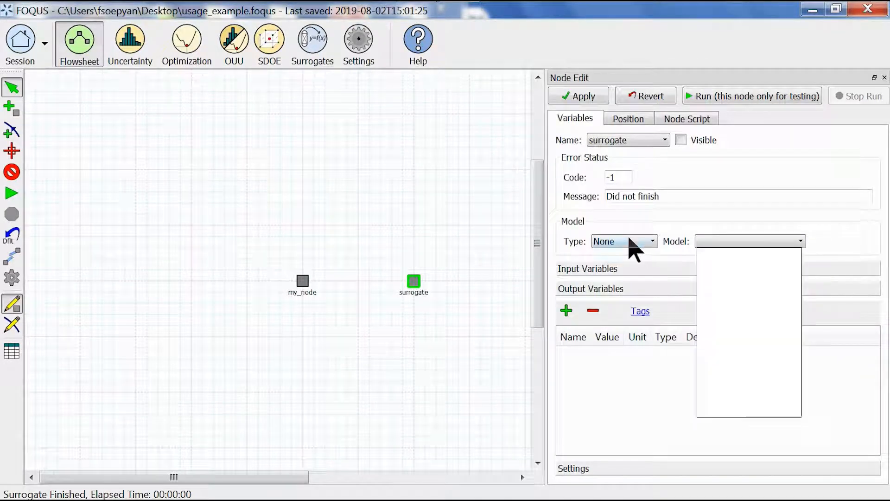
{"action": "left_click", "coordinate": [631, 241]}
{"action": "left_click", "coordinate": [626, 274]}
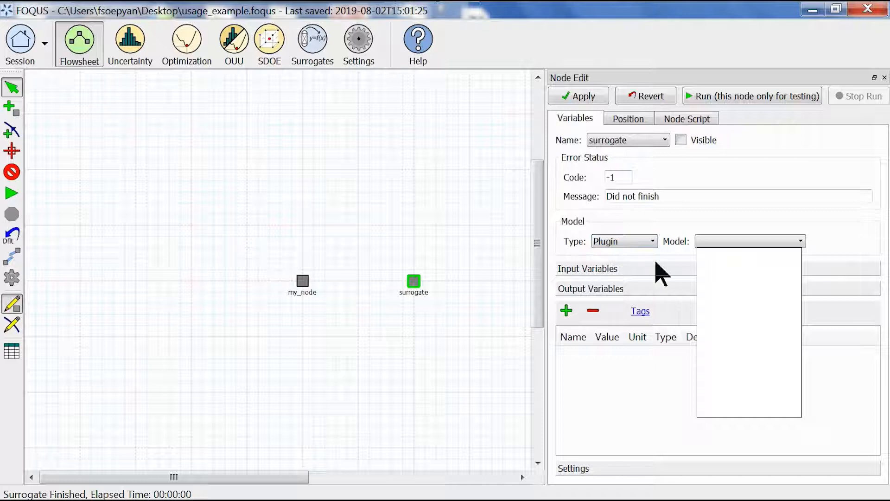
{"action": "left_click", "coordinate": [713, 242]}
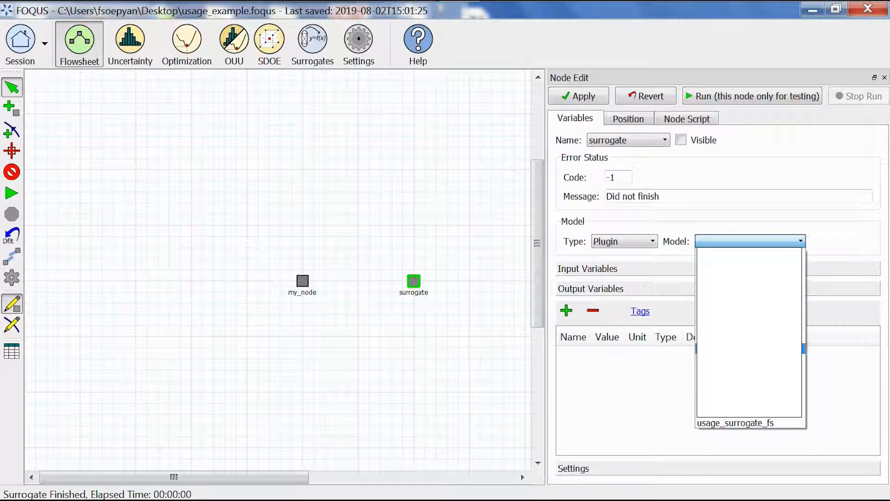
{"action": "left_click", "coordinate": [725, 424]}
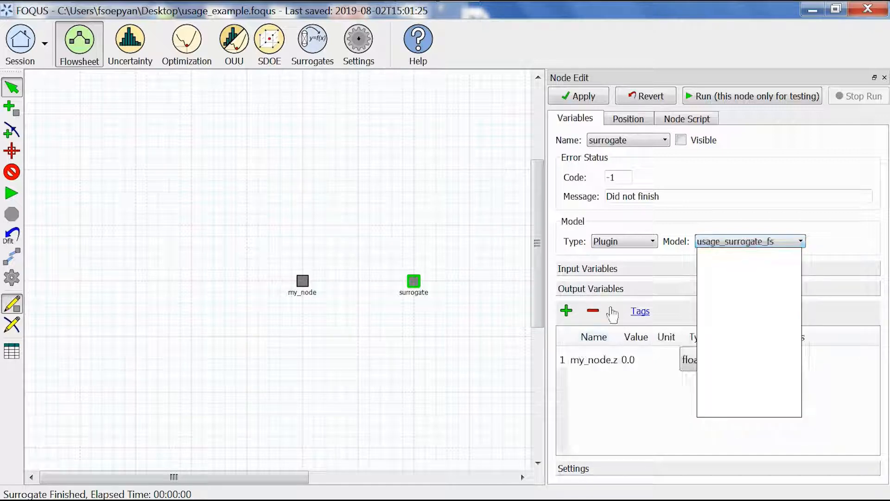
{"action": "left_click", "coordinate": [603, 269]}
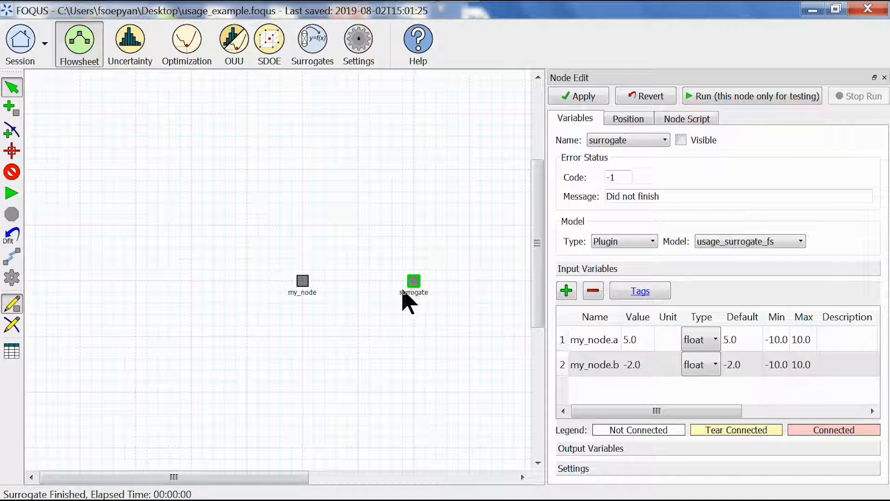
Reset the flowsheet inputs to their default values, run a single flowsheet simulation and dismiss the completion message
{"action": "left_click", "coordinate": [19, 239]}
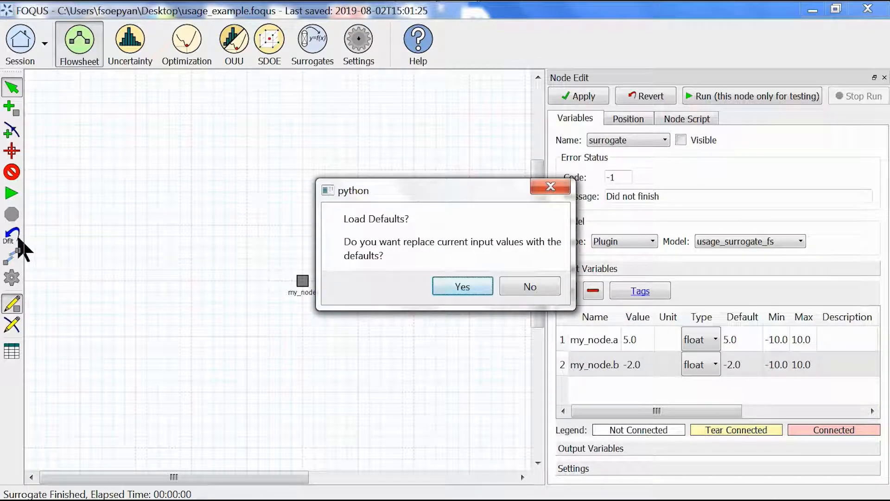
{"action": "key", "text": "Return"}
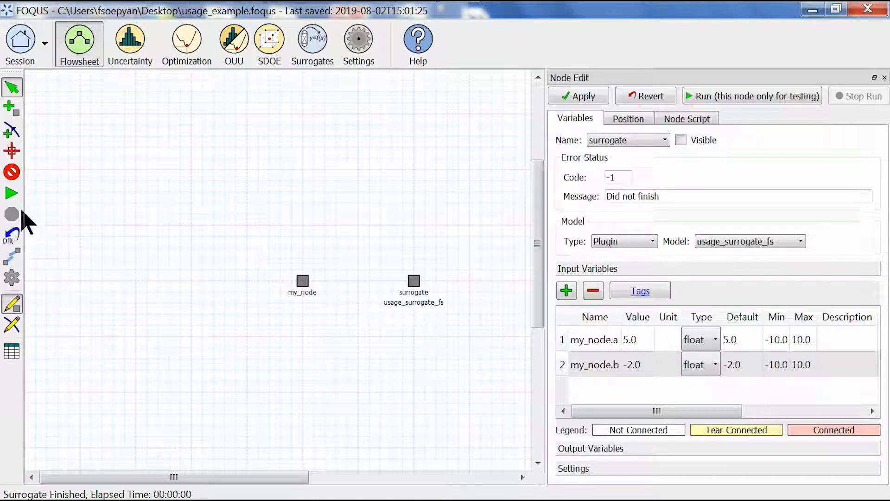
{"action": "left_click", "coordinate": [13, 195]}
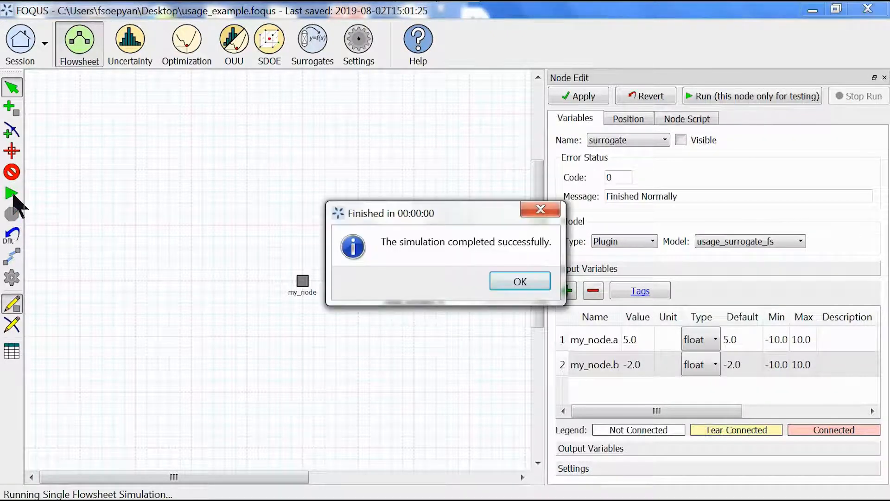
{"action": "key", "text": "Return"}
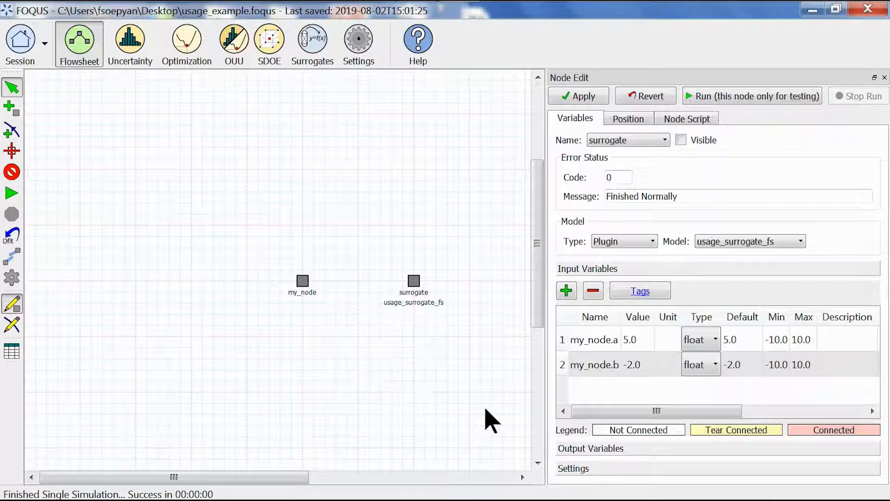
Compare the output variable z of the surrogate node with that of my_node
{"action": "left_click", "coordinate": [585, 449]}
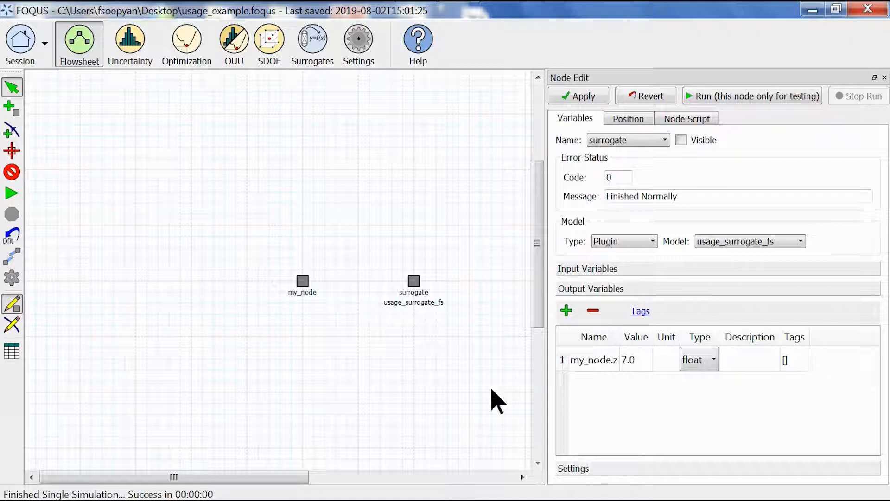
{"action": "left_click", "coordinate": [304, 284]}
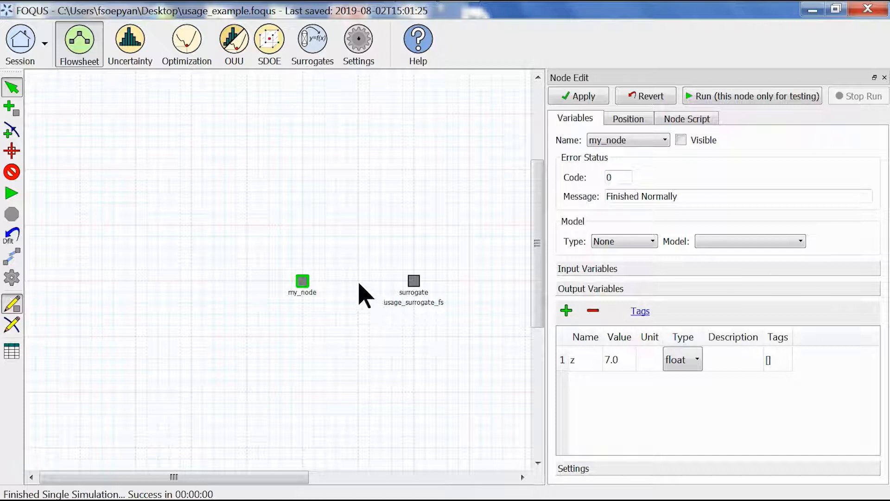
{"action": "left_click", "coordinate": [416, 284]}
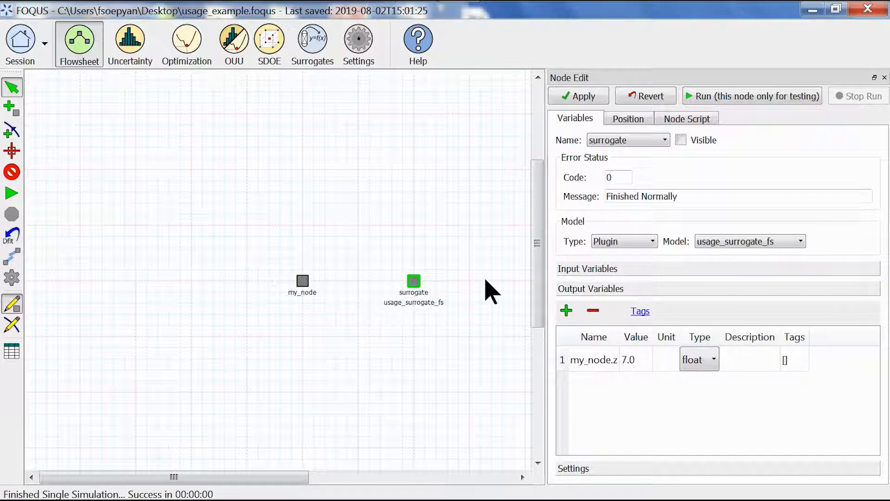